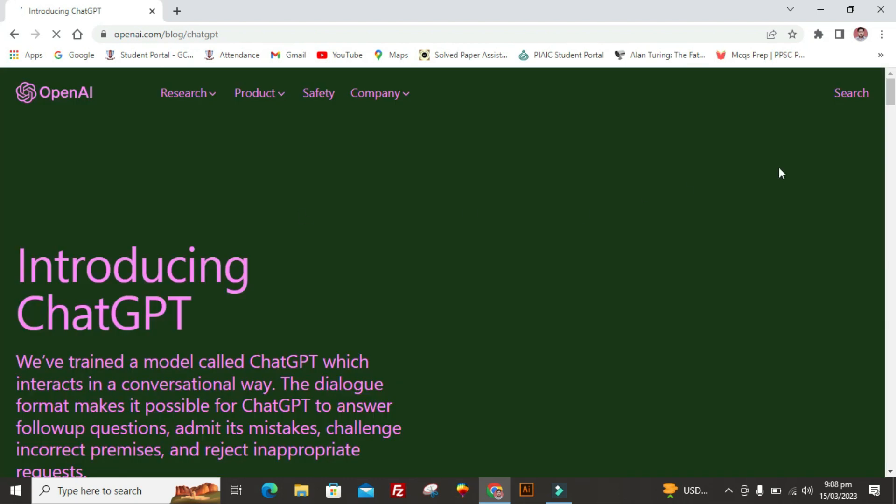
Enlarge the Introducing ChatGPT page to 110% and open the ChatGPT chat from its Try ChatGPT link.
key(ctrl+plus)
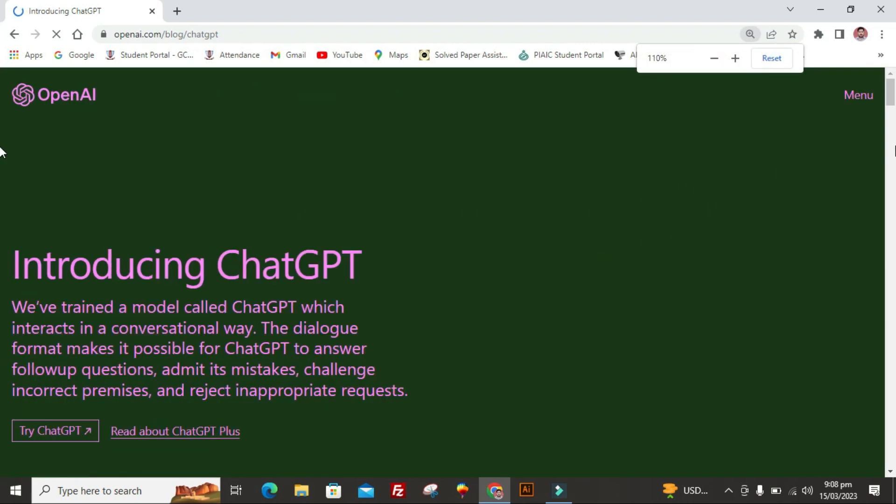
drag(892, 93, 893, 111)
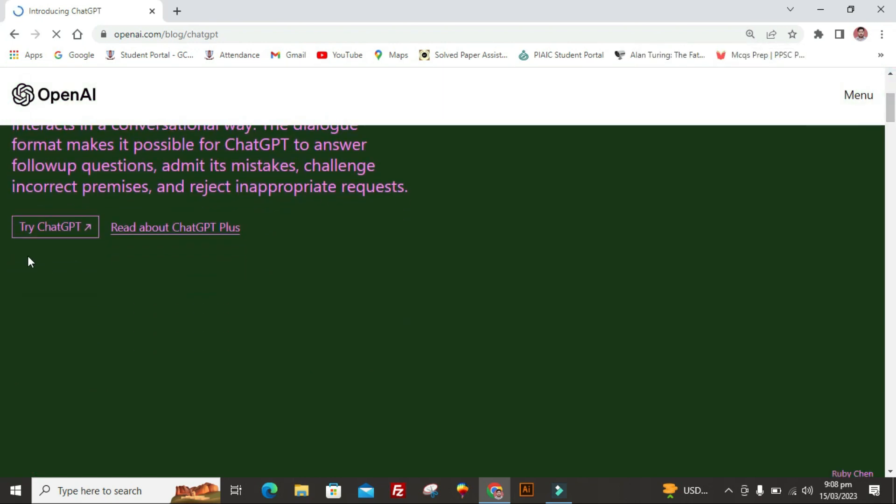
click(46, 233)
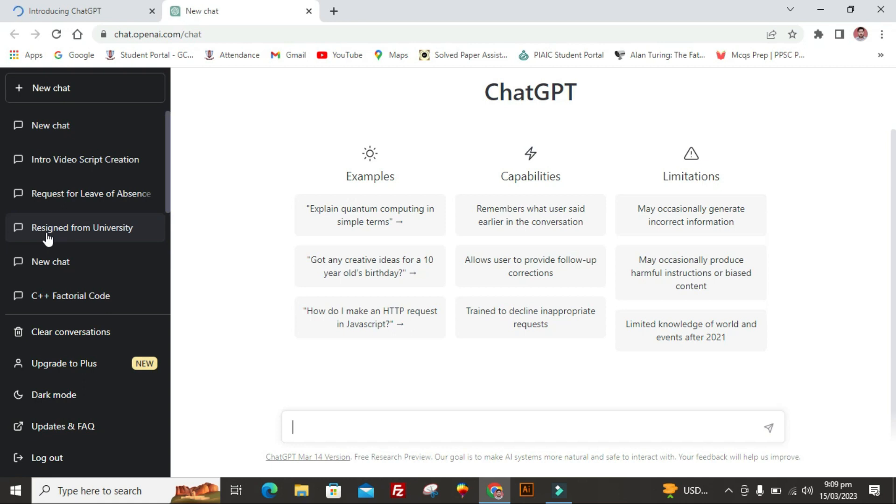
Send ChatGPT the prompt "write an application for leave".
text(write an app)
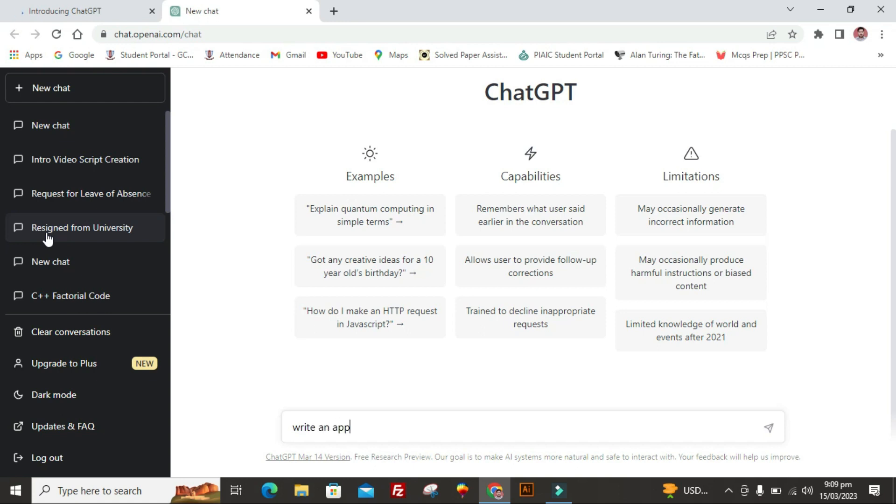
text(lication for)
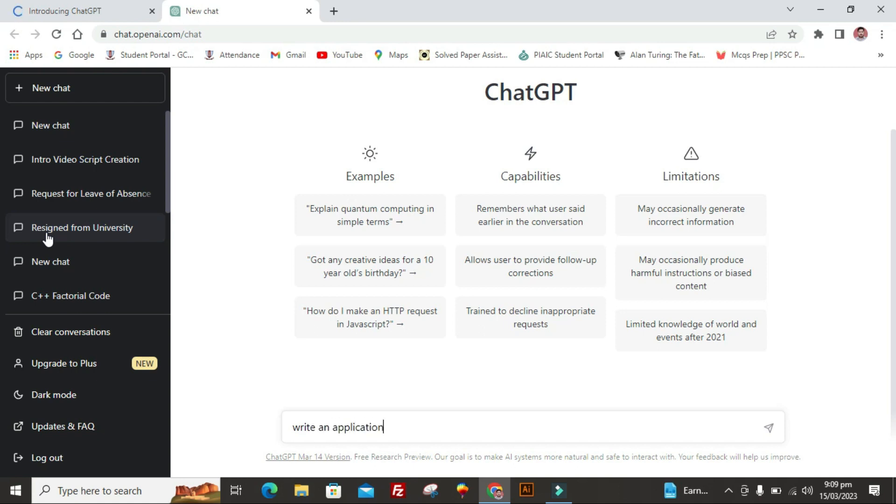
text( leave)
key(Return)
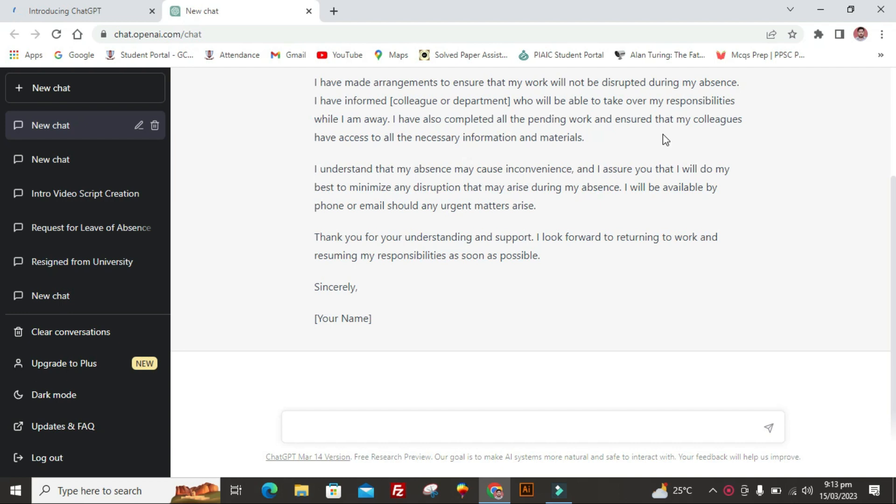
Ask ChatGPT how to make tea in the same conversation.
text(how tomake tea)
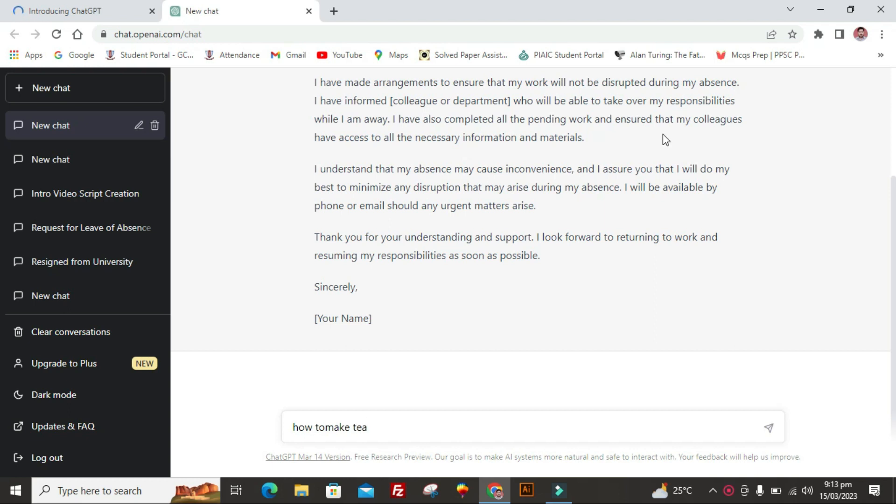
key(Left)
key(Left)
key(Left)
key(Left)
key(Left)
key(Right)
key(Return)
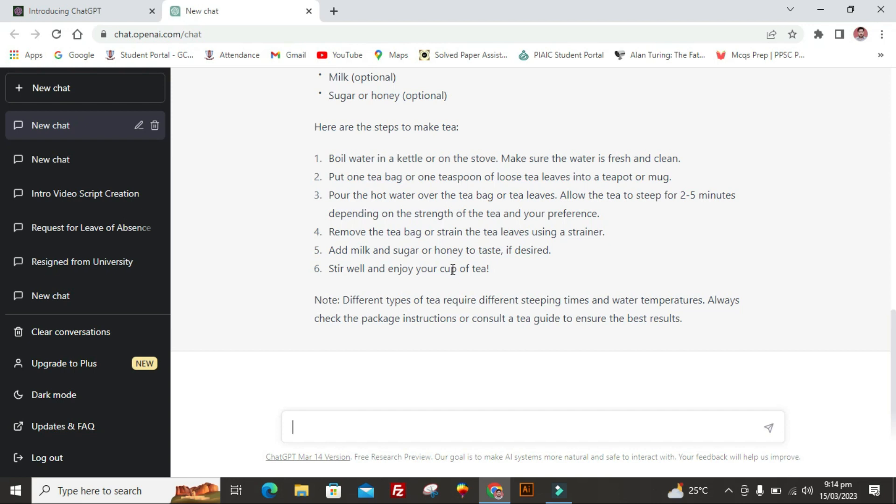
Send the prompt "write an application to controller gcuf for result missing".
text(write an application to controller gcuf)
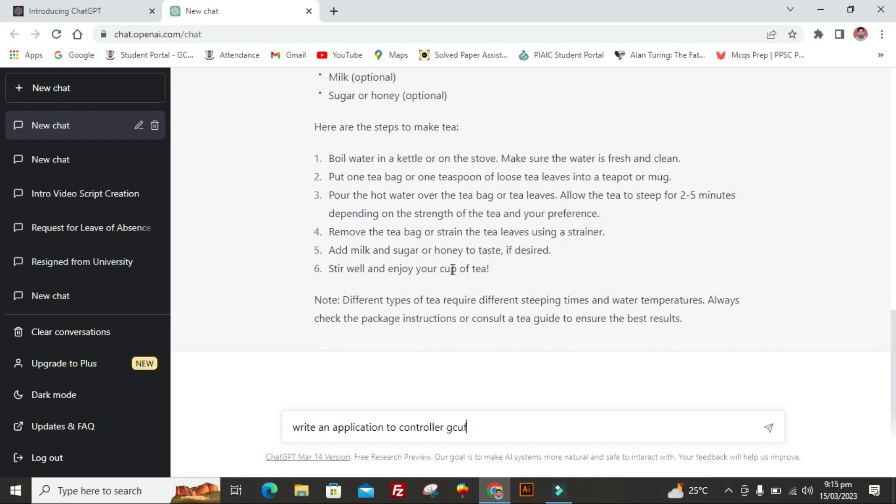
text( for result missing)
key(Return)
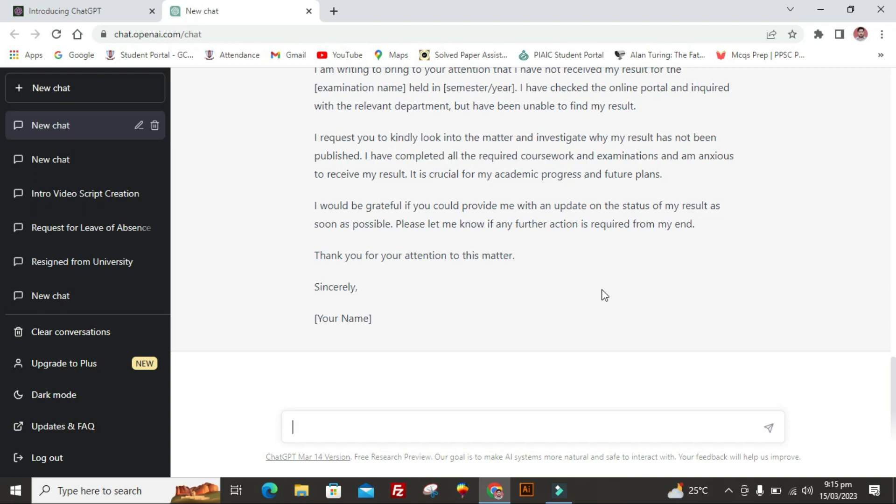
Ask ChatGPT to write a C++ program that inputs a number from the user and shows its factorial.
text(write a program)
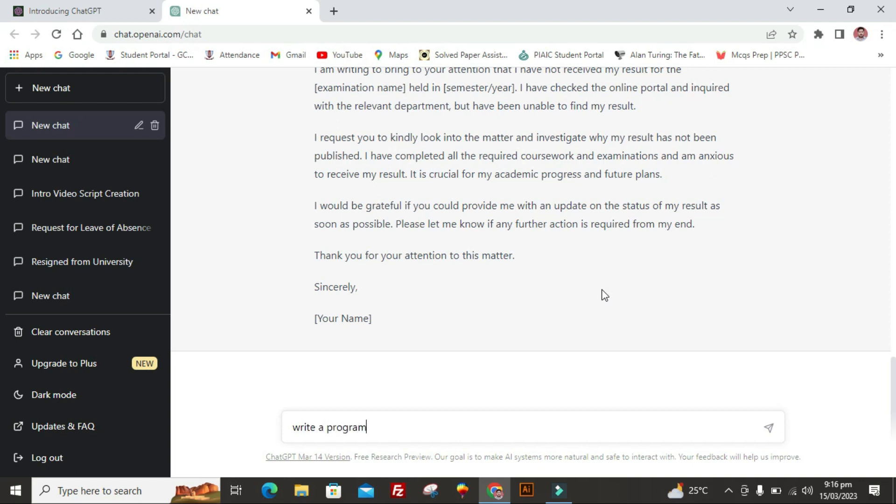
text( that inout numer )
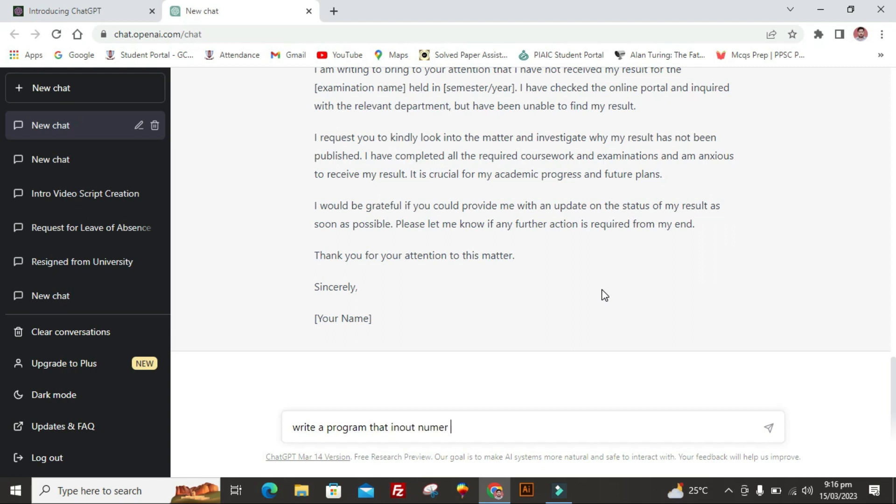
text(from the ue)
text(r)
key(BackSpace)
key(BackSpace)
text(su)
key(BackSpace)
text(e user an)
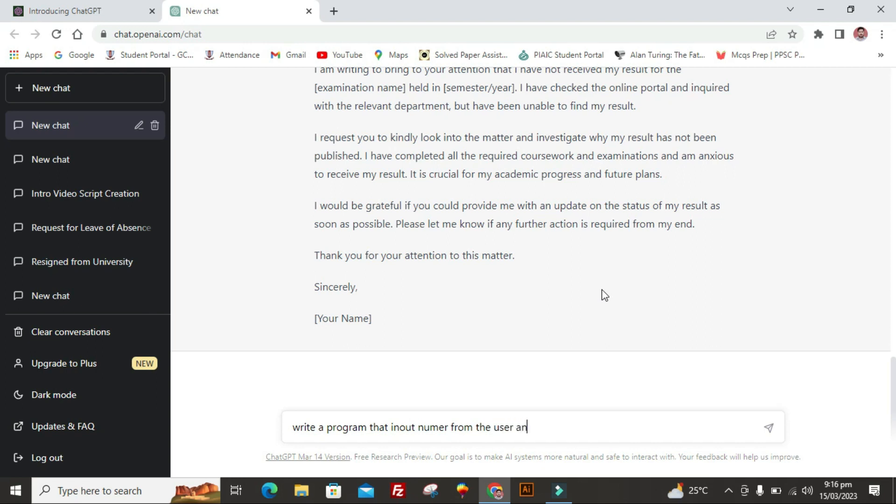
text(d show its factroil)
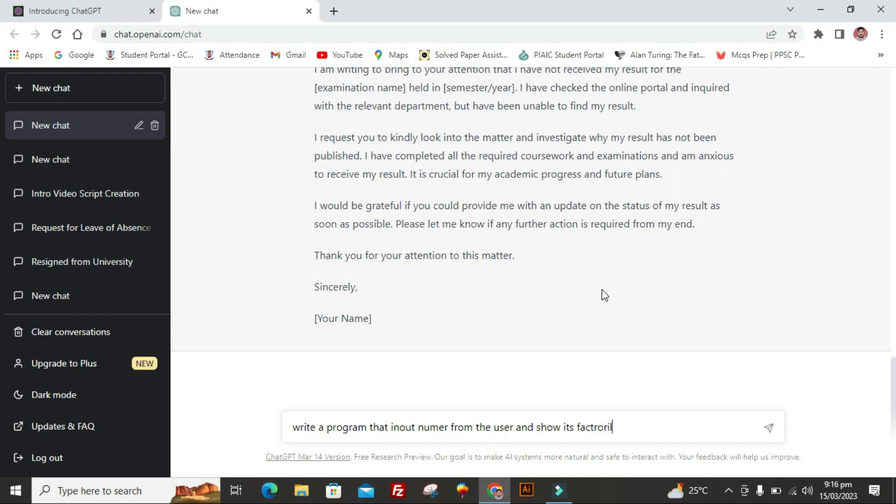
key(BackSpace)
key(BackSpace)
key(BackSpace)
key(BackSpace)
text(oru)
key(BackSpace)
text(ial in C++)
key(Return)
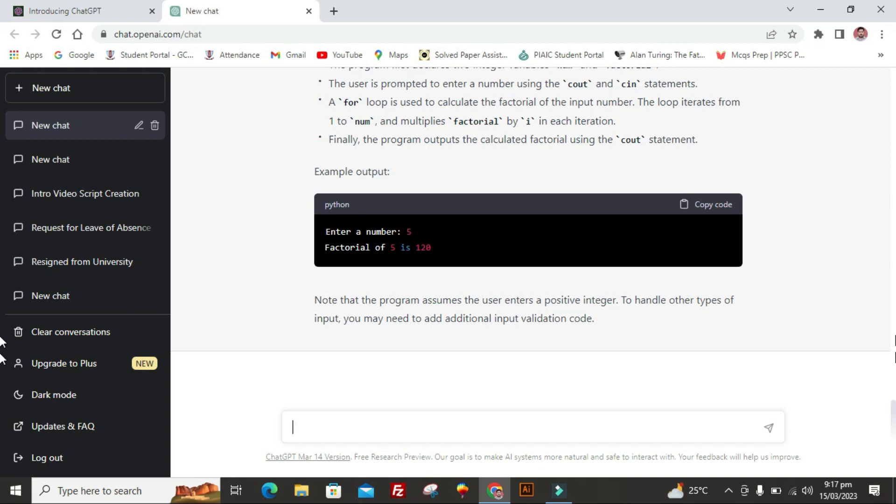
Review the generated factorial code and send the message "i love chatgpt".
scroll(527, 234, up, 5)
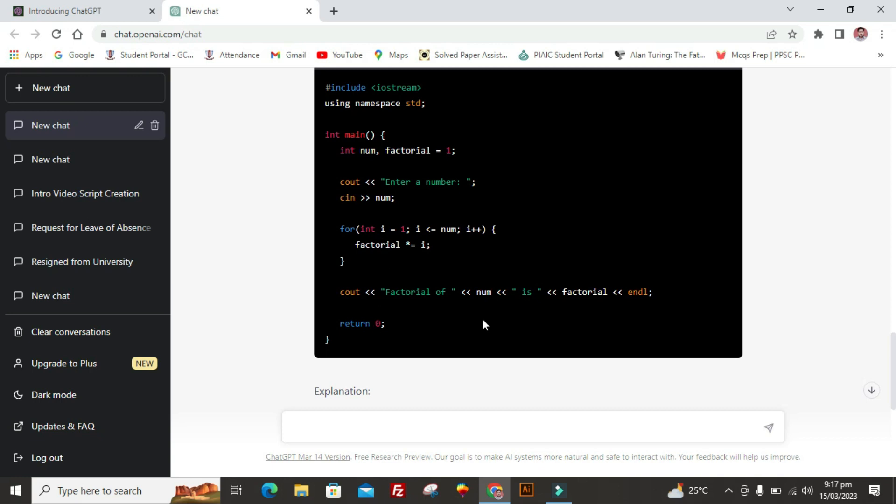
click(871, 391)
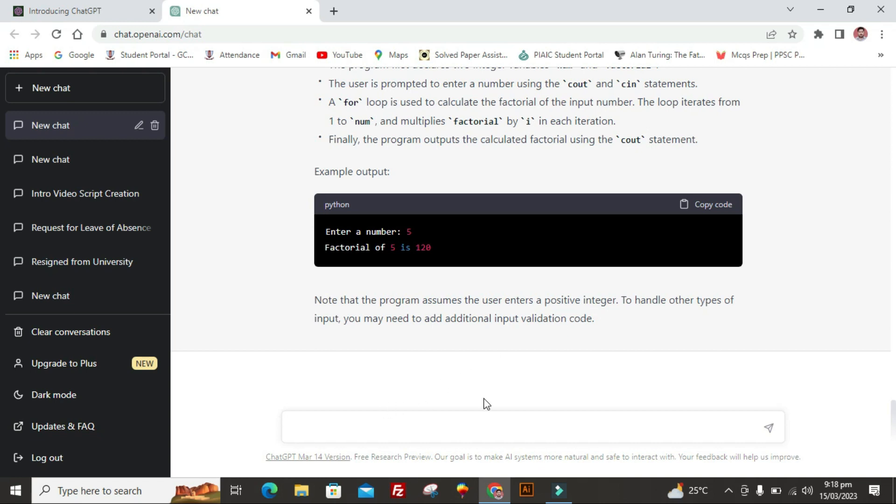
click(456, 428)
text(i love chatgpt)
key(Return)
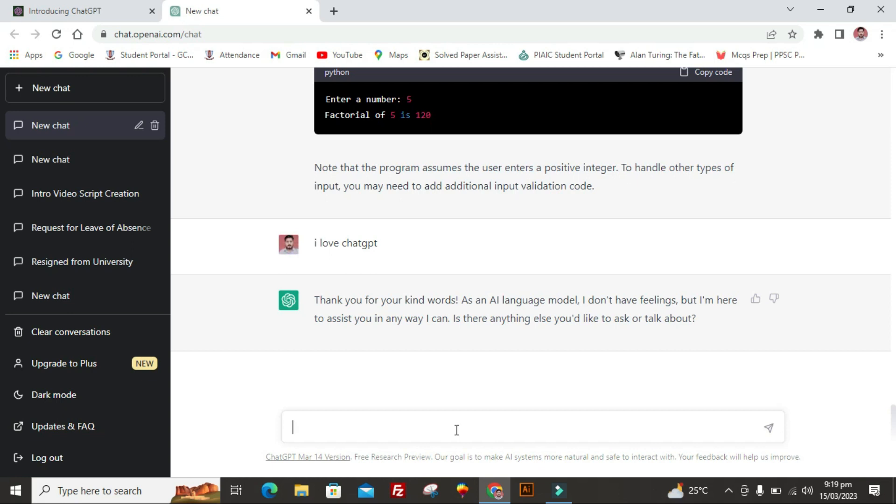
Send the prompt "write assignment about pakistan act 1973".
text(write assignment abut)
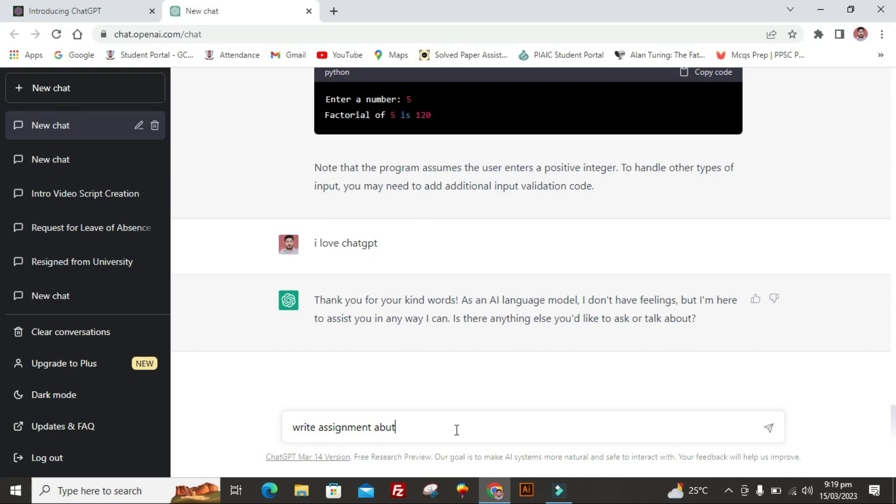
key(BackSpace)
key(BackSpace)
text(out)
text(pakistan act )
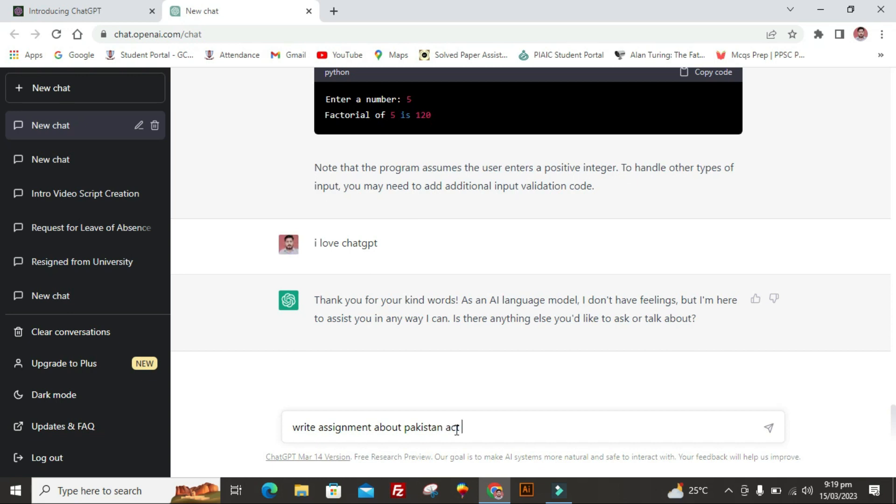
text(1973)
key(Return)
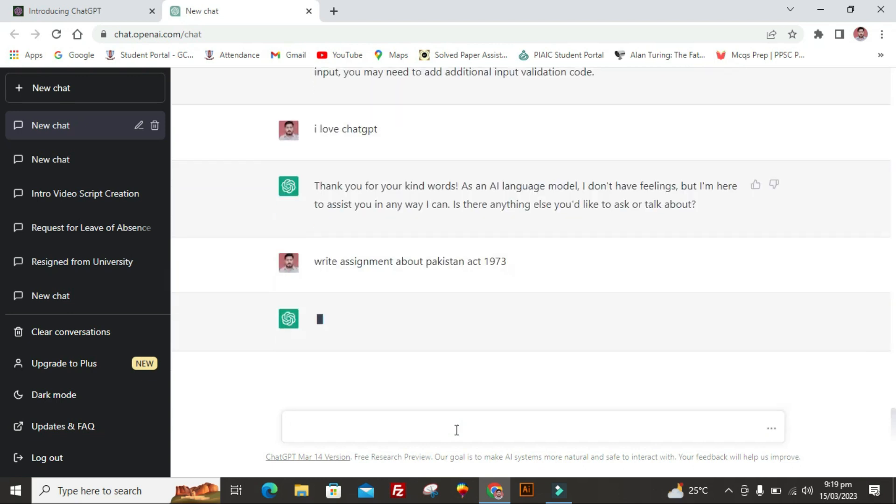